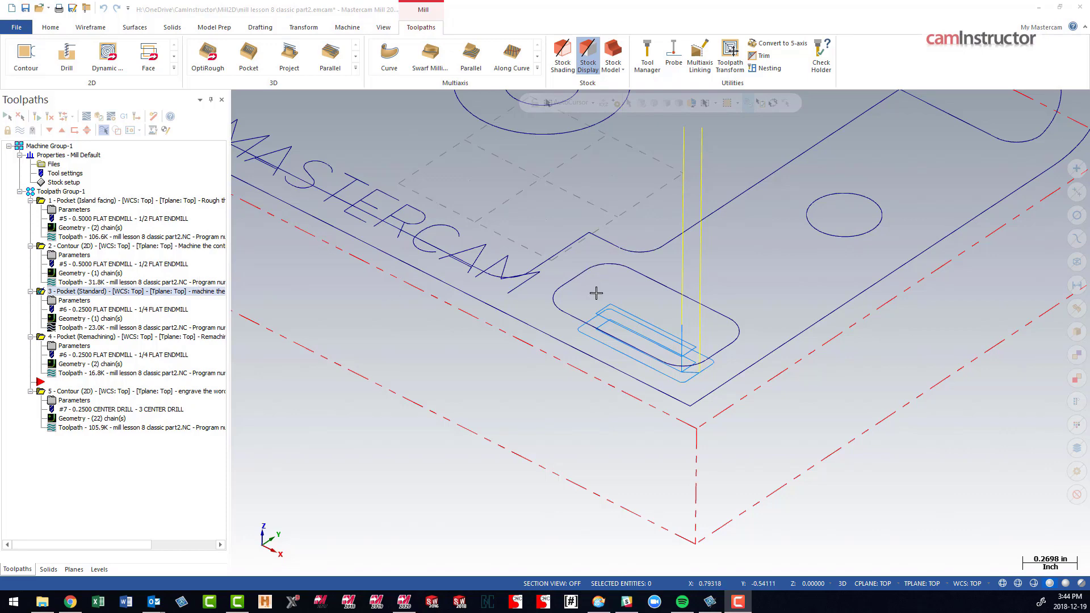
- Orbit and zoom the view to inspect the standard pocket toolpath inside the small slot
middle_click_drag(638, 311, 671, 246)
scroll(735, 370, "down", 5)
scroll(698, 306, "up", 5)
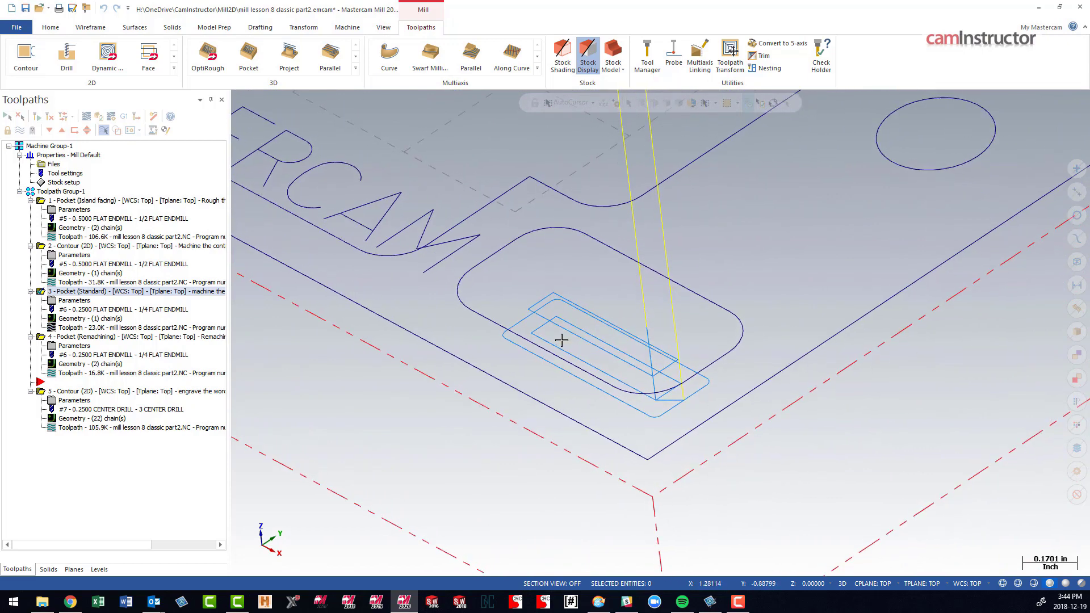
- Open operation 3's pocket parameters on the roughing ramp entry motion page
left_click(84, 301)
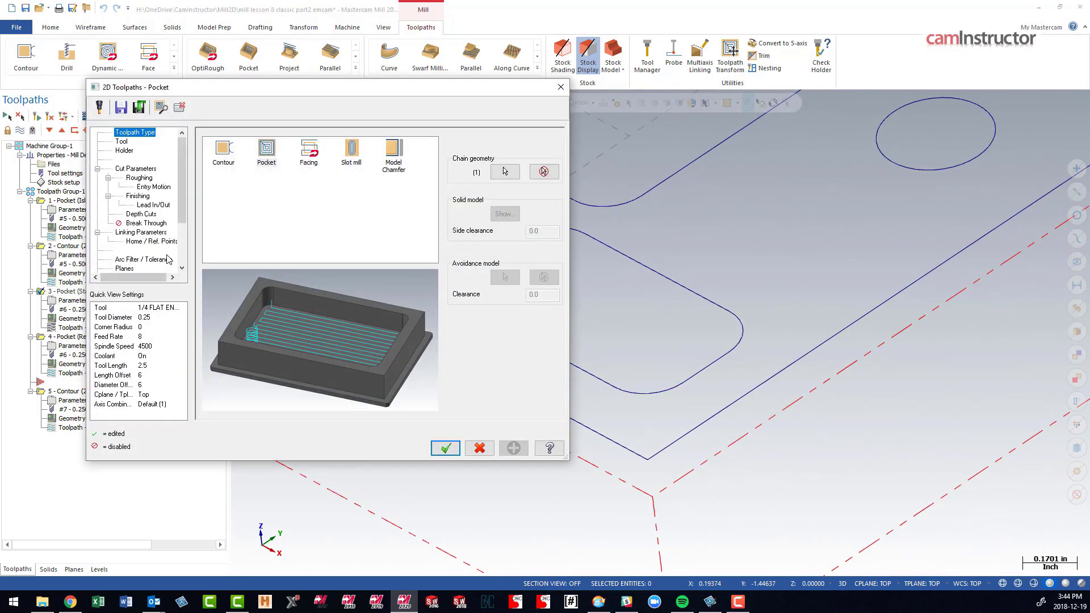
left_click(151, 180)
left_click(155, 187)
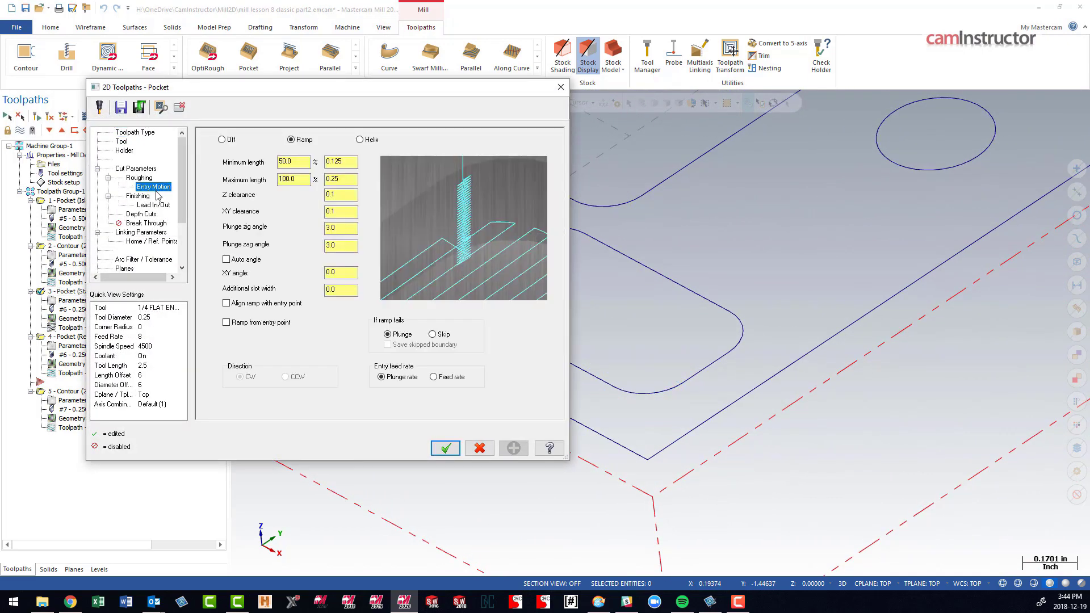
- Review ramp length, Z and XY clearance, plunge and XY angle values, then close unchanged
left_click(294, 180)
left_click(350, 196)
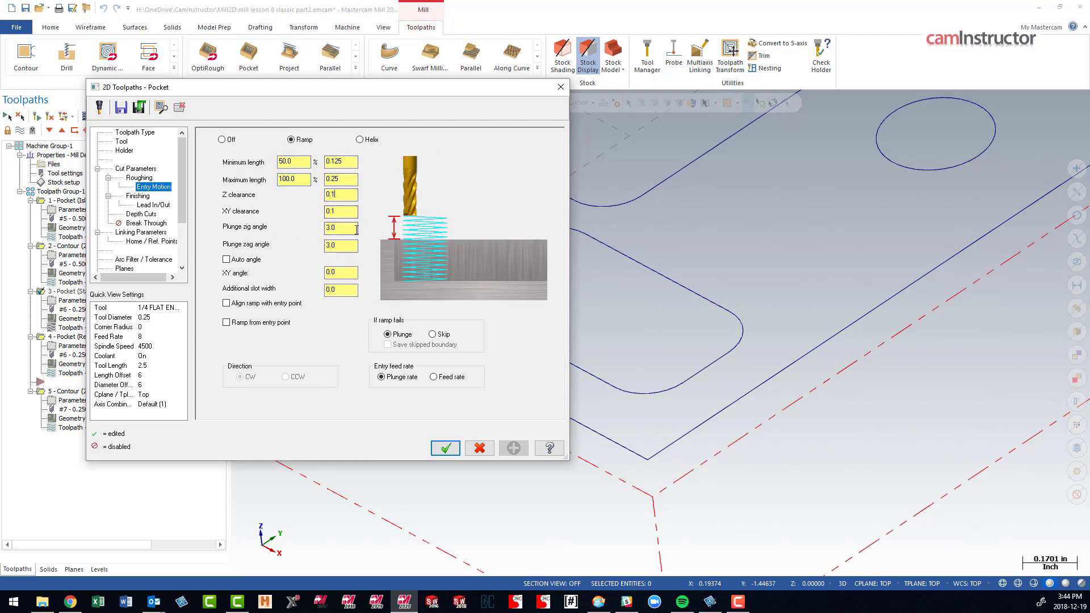
left_click(350, 211)
left_click(357, 244)
double_click(350, 273)
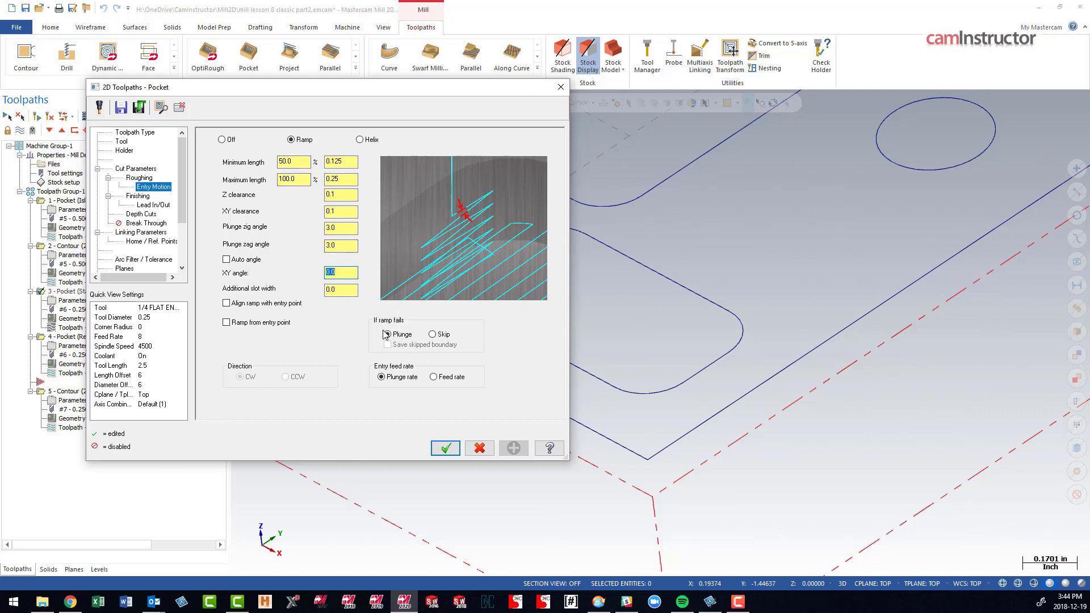
left_click(445, 448)
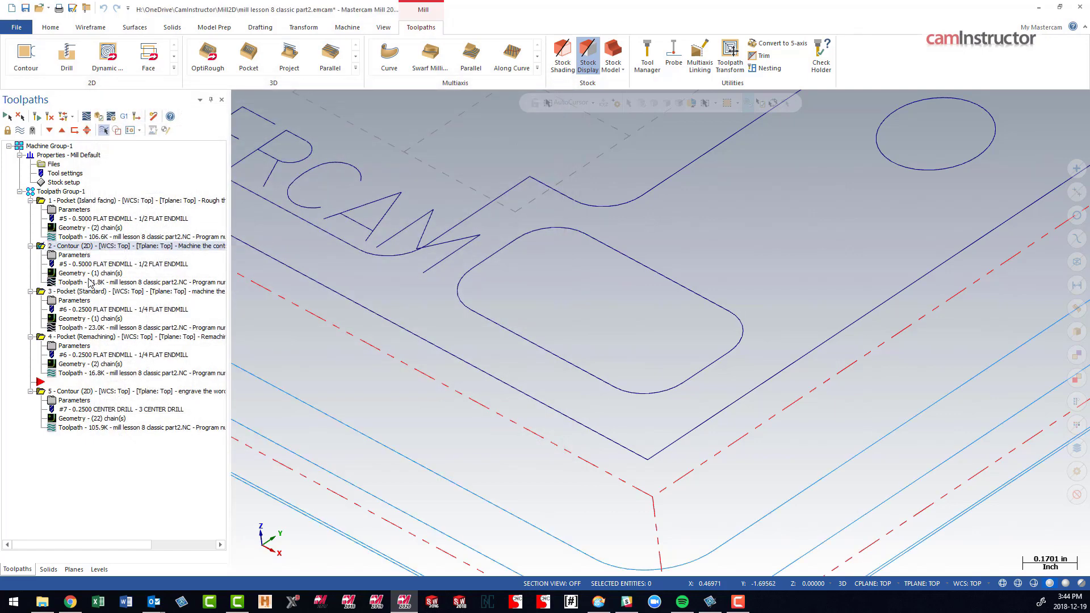
- Tilt the view flatter and reopen operation 3's pocket parameters on Entry Motion
middle_click_drag(628, 336, 606, 351)
left_click(74, 300)
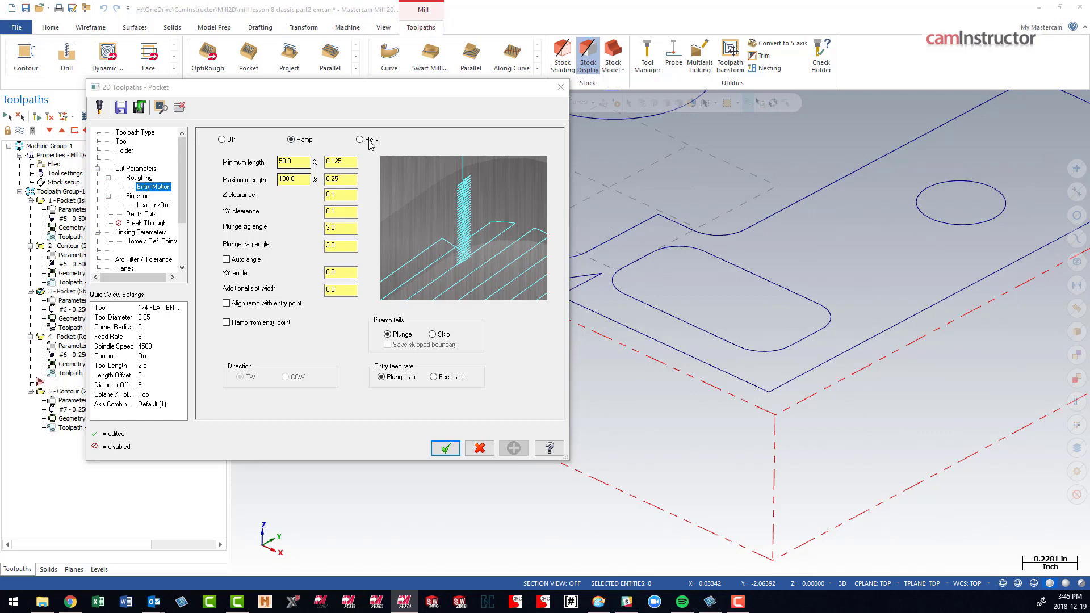
- Check the minimum length and XY clearance fields, then enable Auto angle instead of the fixed 0.0 XY angle
left_click_drag(396, 89, 374, 70)
double_click(266, 140)
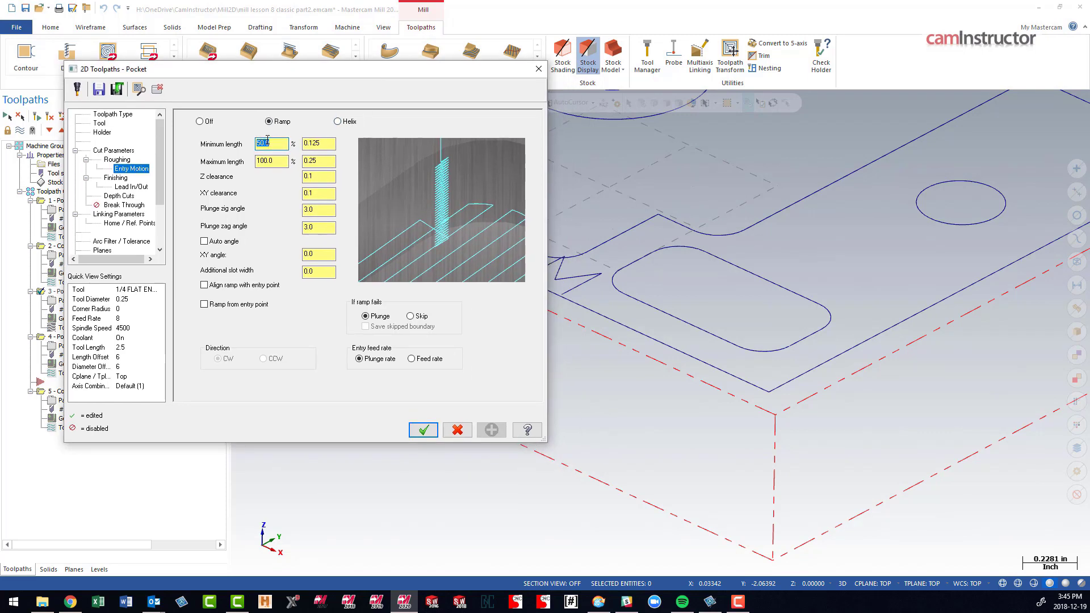
left_click(275, 145)
double_click(317, 145)
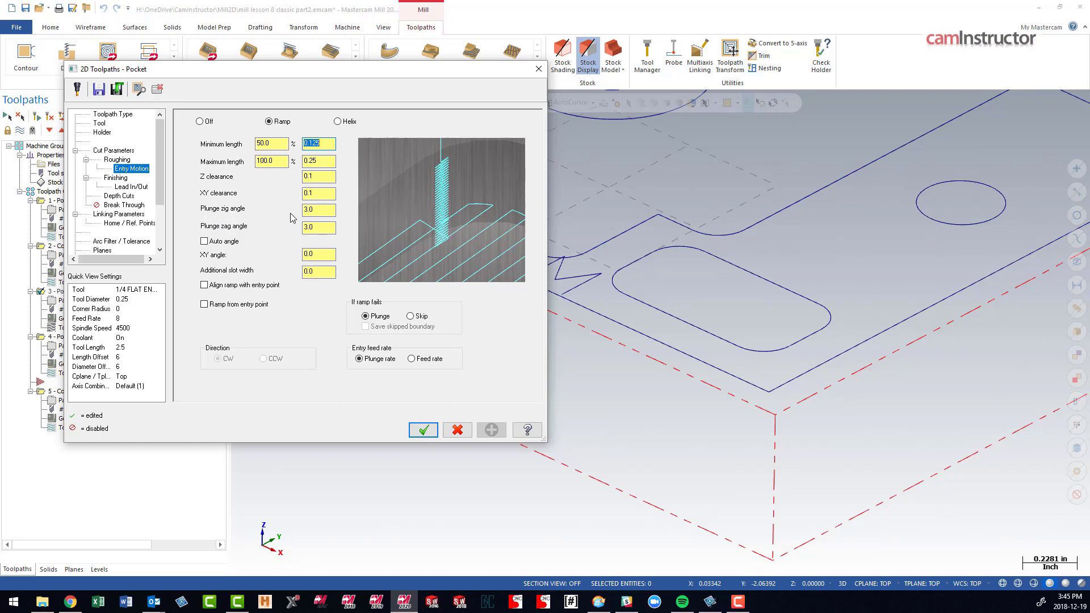
left_click(319, 191)
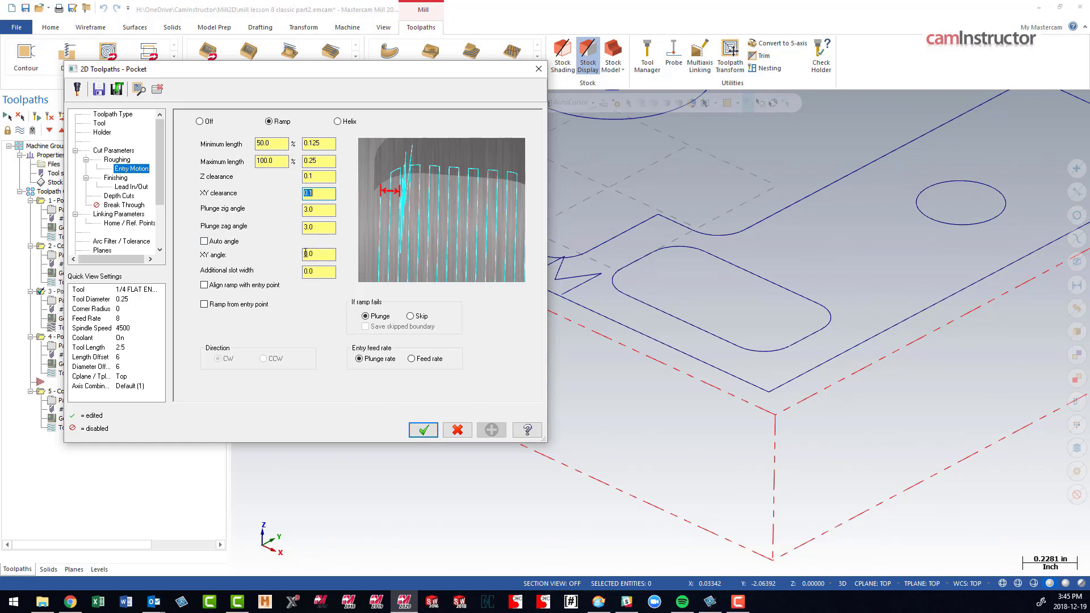
left_click(326, 256)
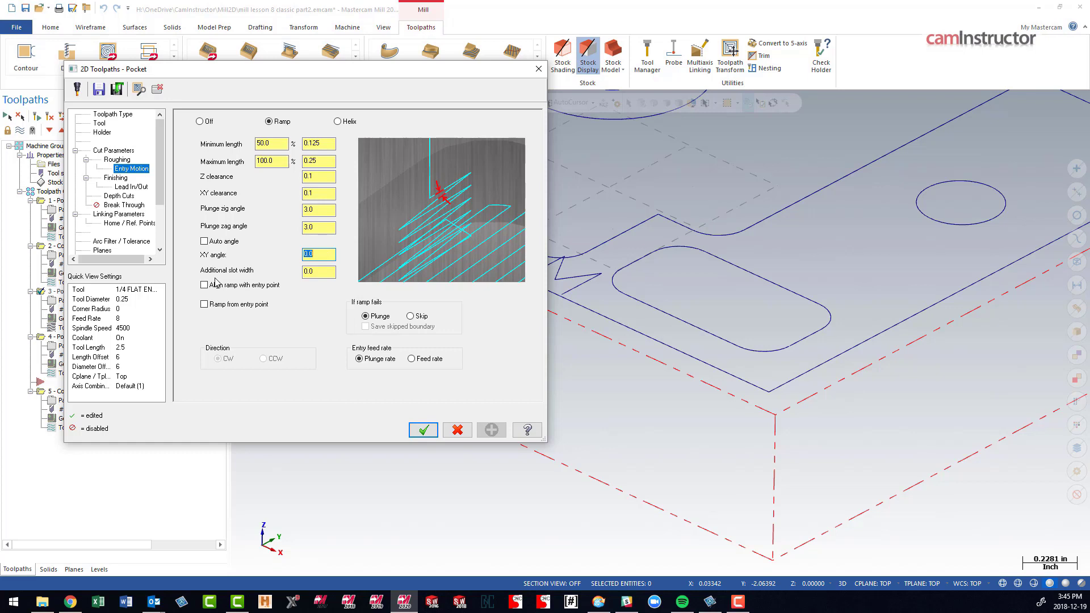
left_click(204, 242)
- Preview the toolpath and change the ramp minimum length from 50% to 10% (0.025)
left_click(137, 89)
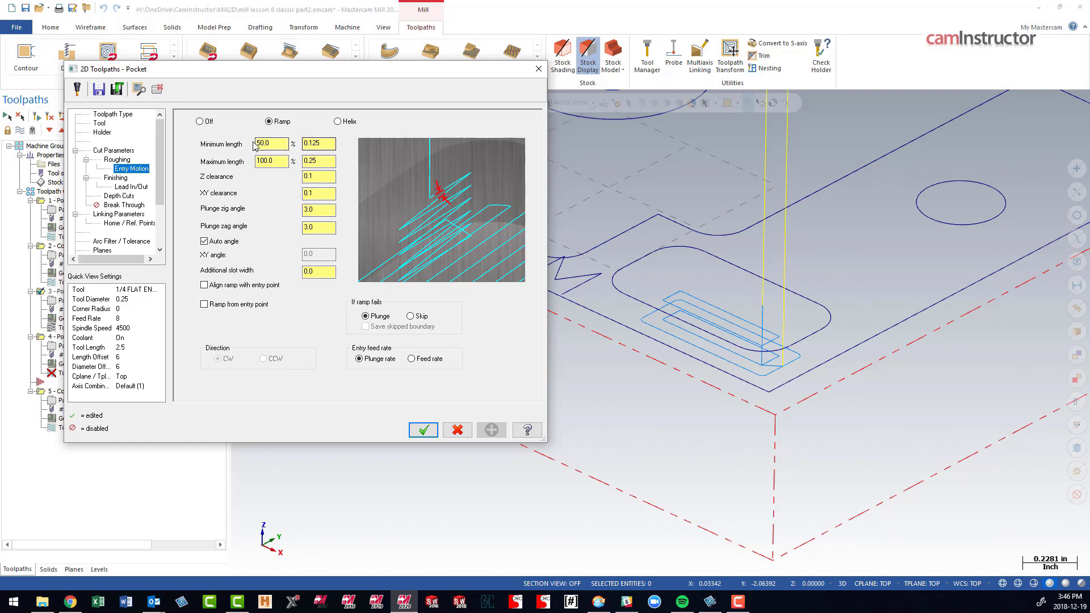
double_click(273, 144)
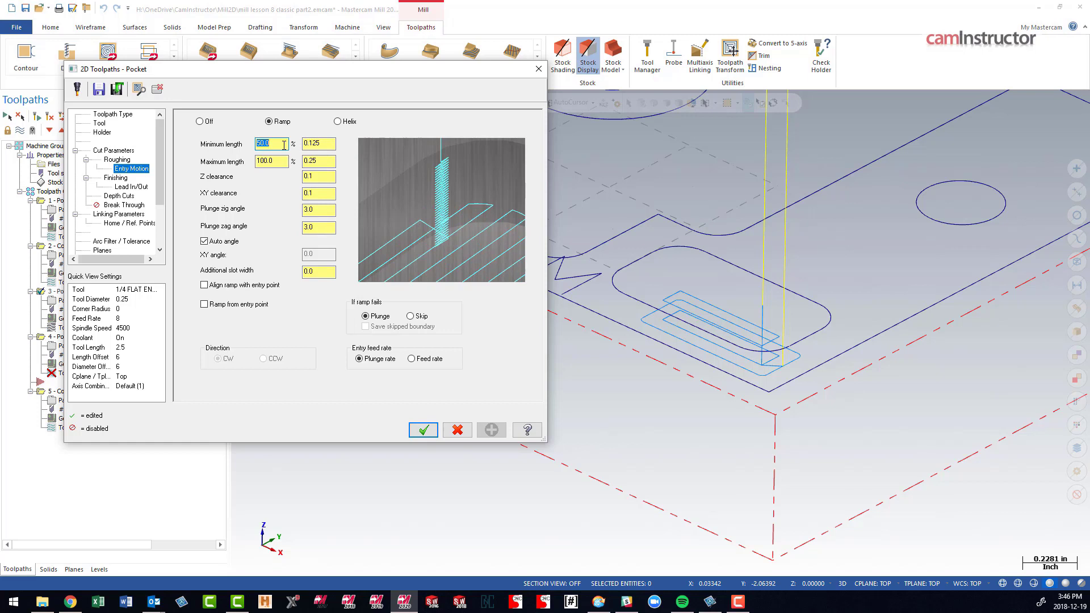
key("Return")
type("10")
key("Tab")
left_click(325, 194)
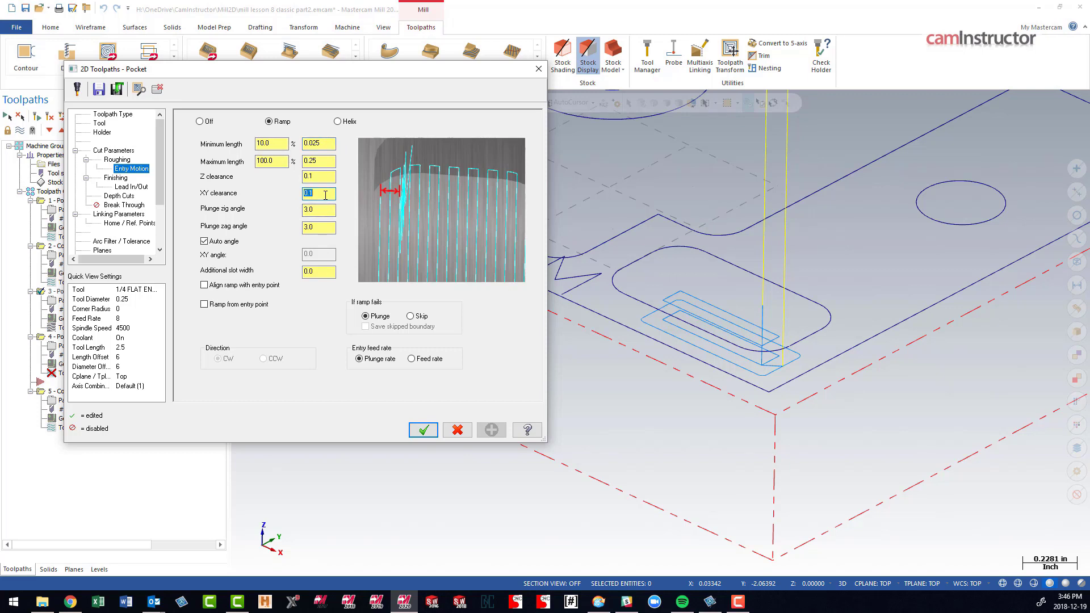
- Check the Roughing and Finishing pages, then set the ramp XY clearance to 0.02
left_click(118, 160)
left_click(117, 179)
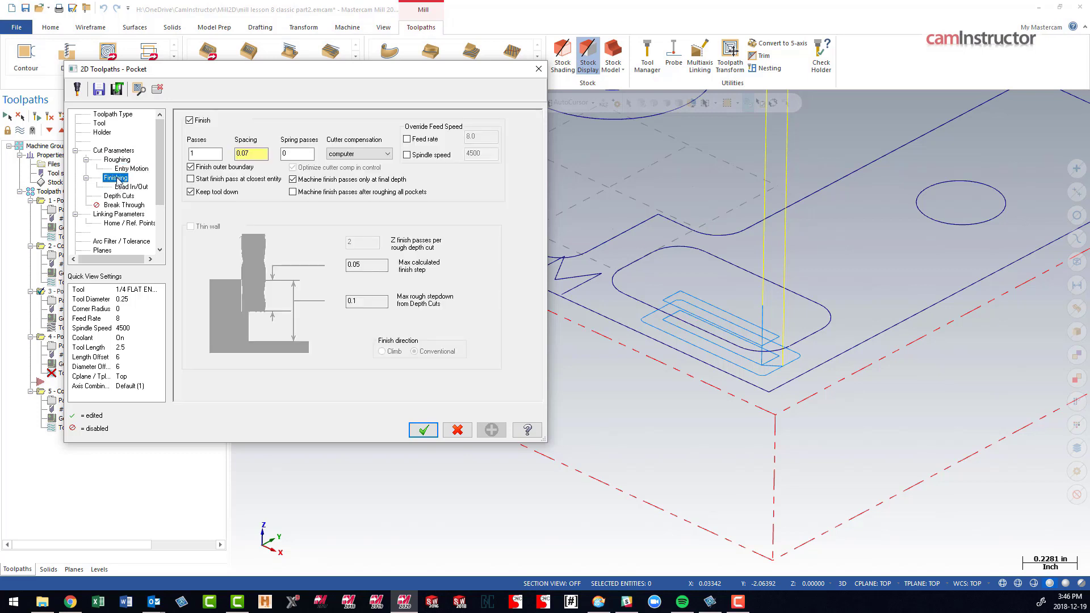
double_click(253, 152)
left_click(118, 160)
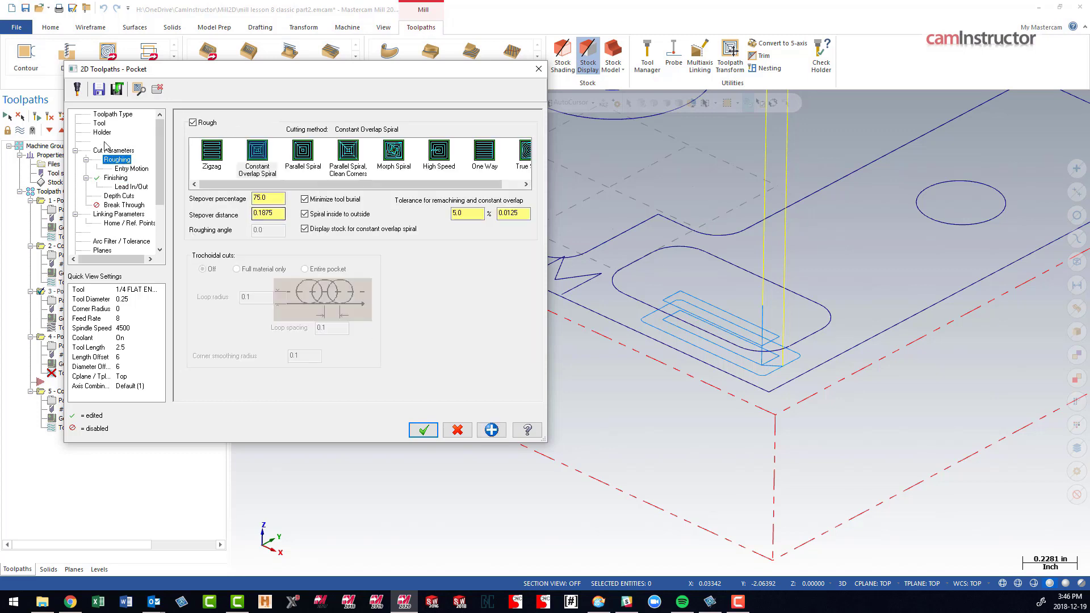
left_click(131, 168)
double_click(321, 193)
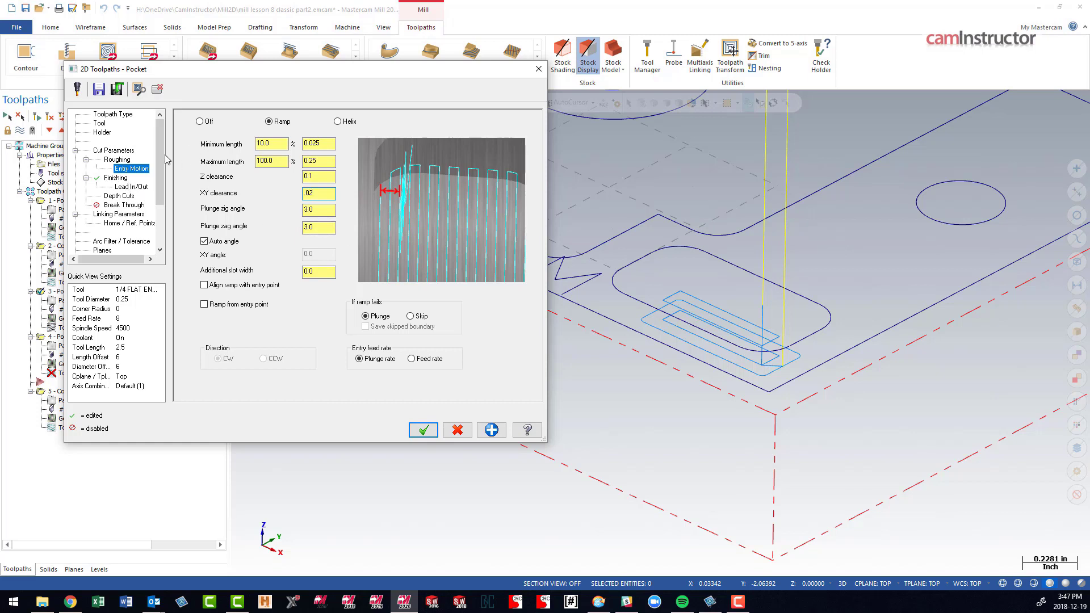
- Commit the 0.02 XY clearance, regenerate the preview, and recheck minimum length and XY clearance
left_click(322, 177)
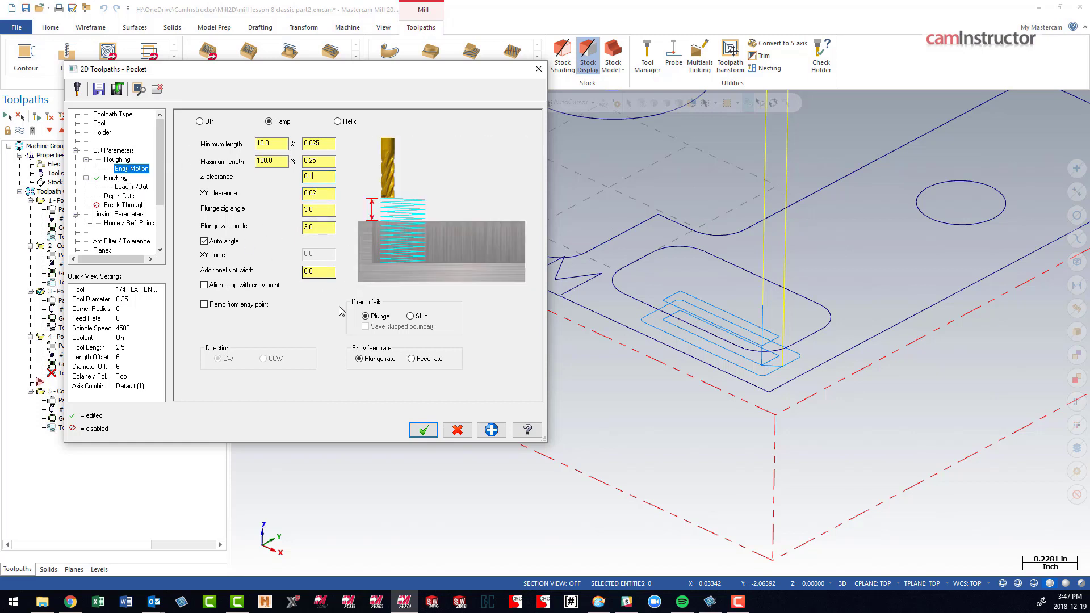
left_click(139, 90)
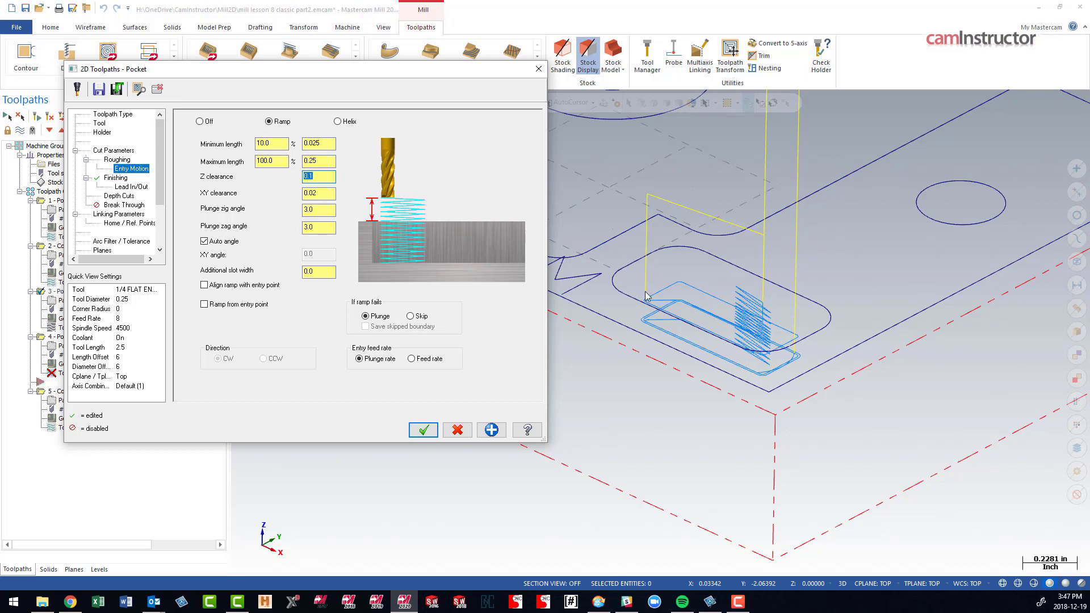
left_click(285, 143)
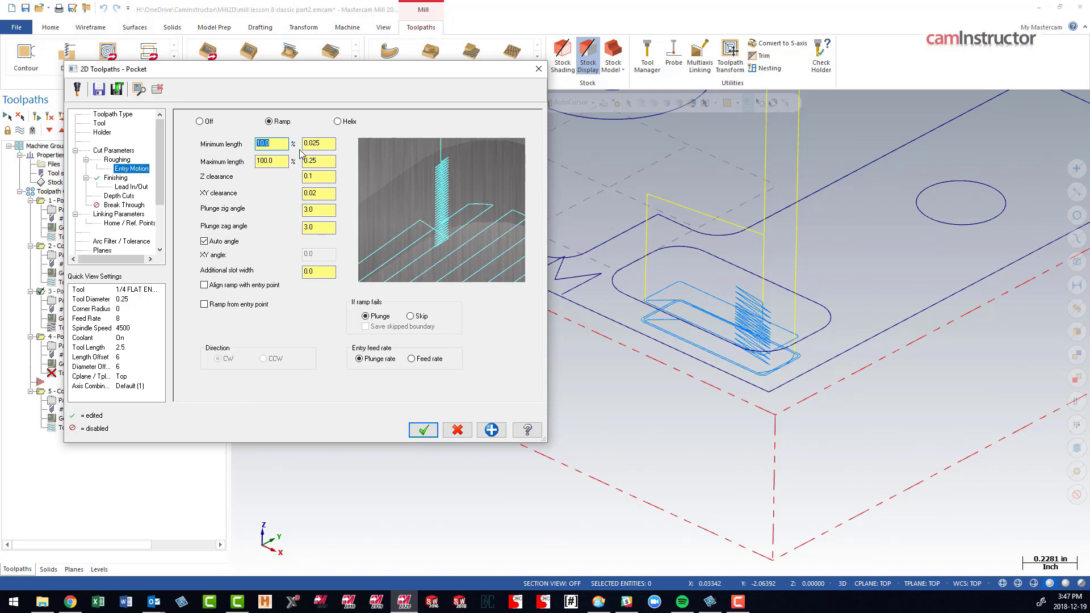
left_click(328, 192)
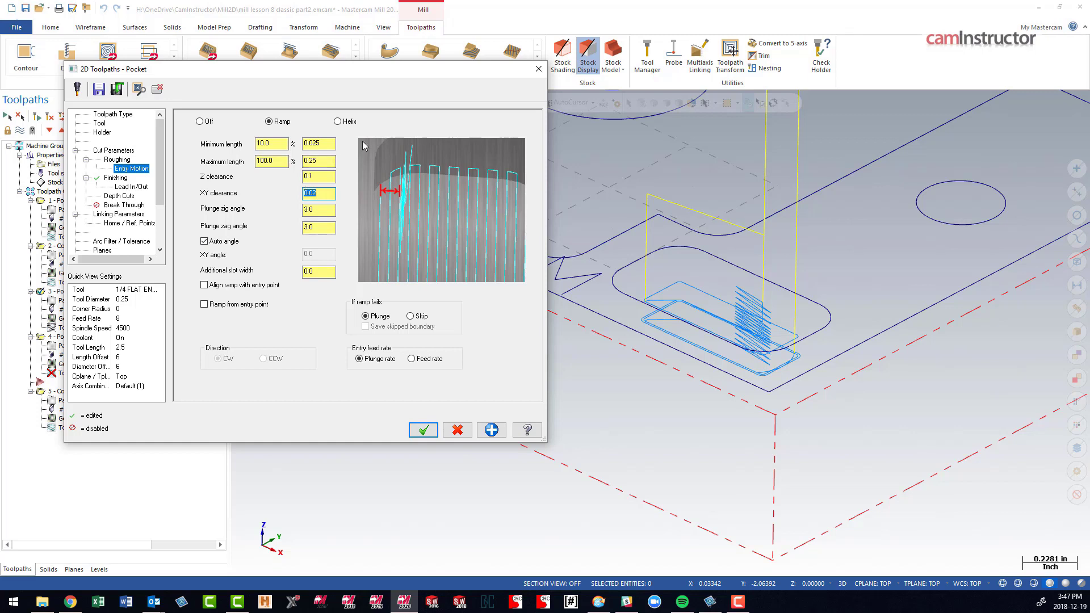
- Switch the entry type to Helix and compare its settings against Ramp
left_click(338, 121)
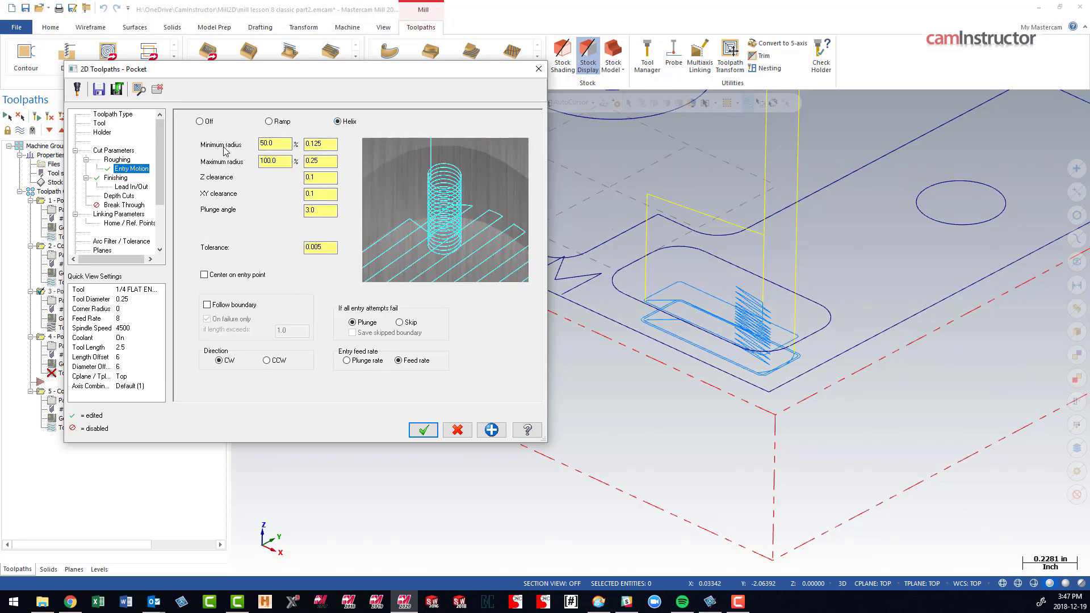
left_click(284, 122)
left_click(347, 123)
- Set the helix minimum radius to 10% (0.025), check its XY clearance, then return to Ramp
double_click(283, 144)
type("10")
left_click(291, 162)
left_click(289, 143)
left_click(327, 194)
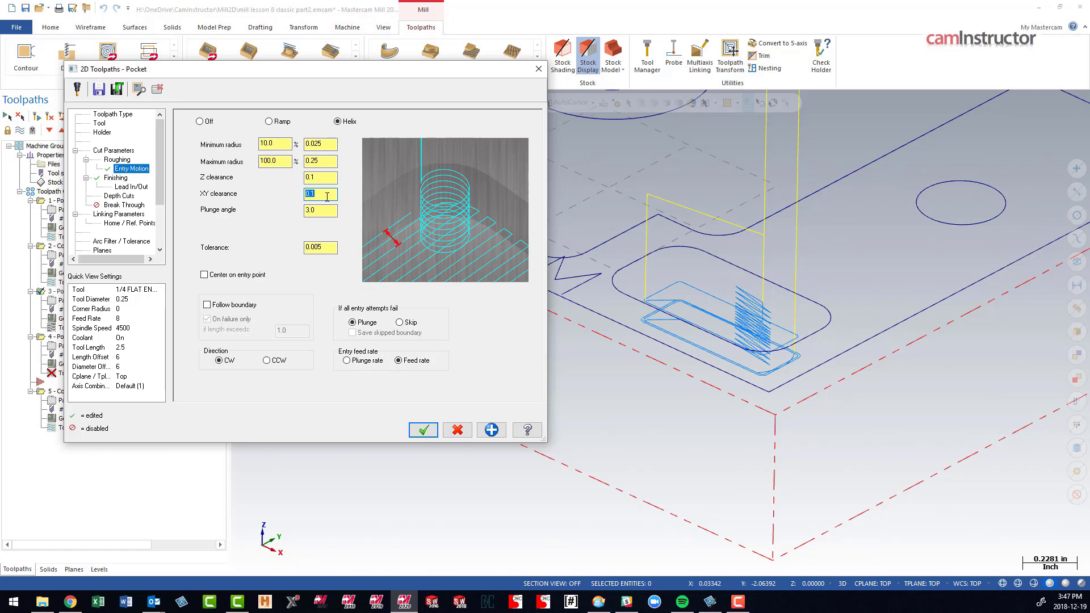
left_click(275, 122)
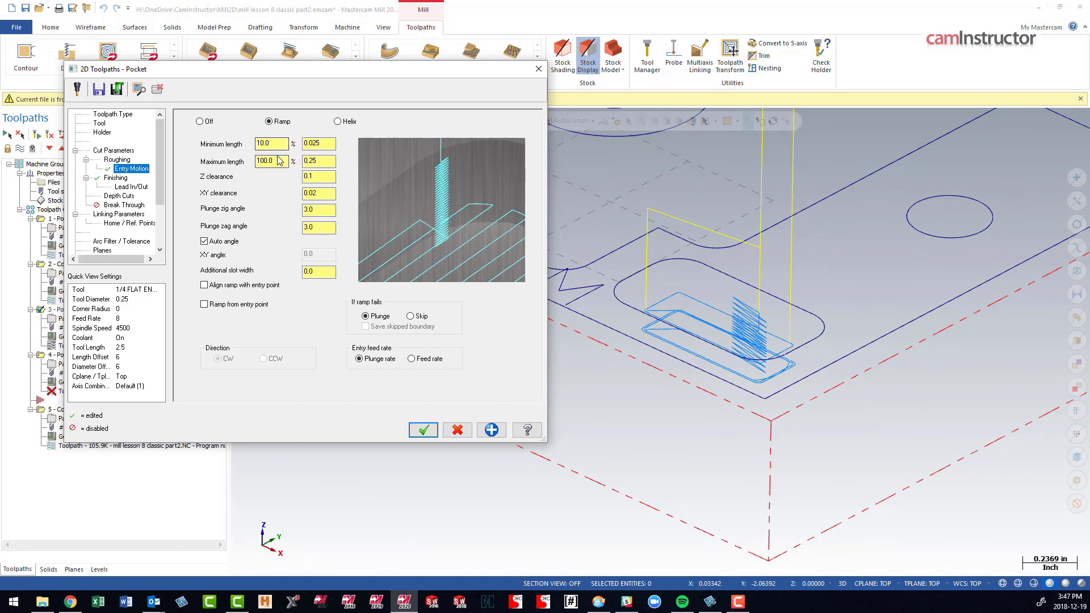
- Compare the ramp's minimum and maximum length percentages and distances
left_click(279, 161)
left_click(325, 162)
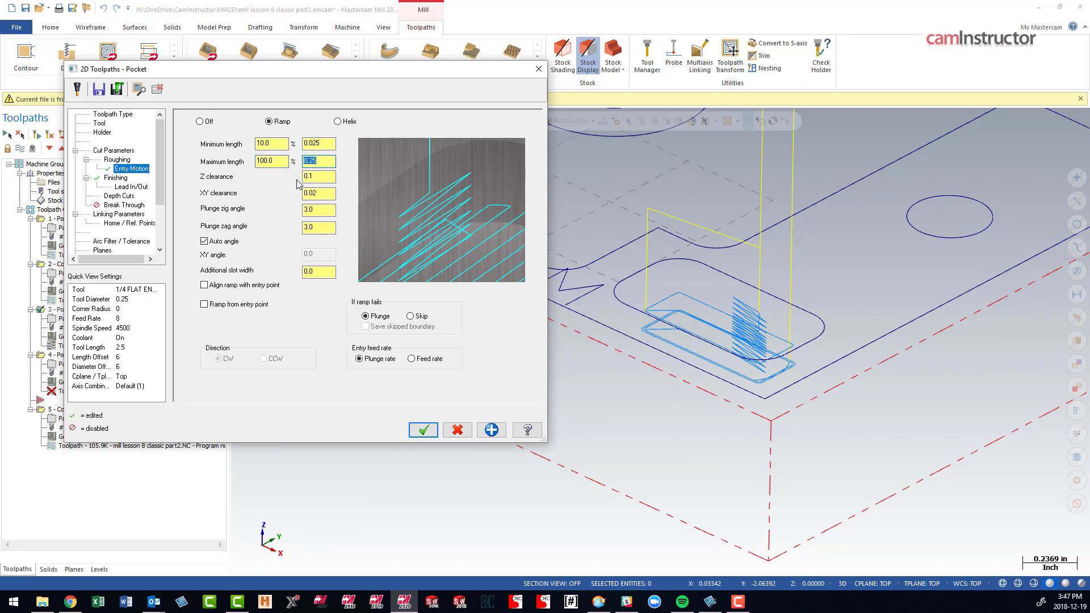
left_click(272, 161)
left_click(281, 145)
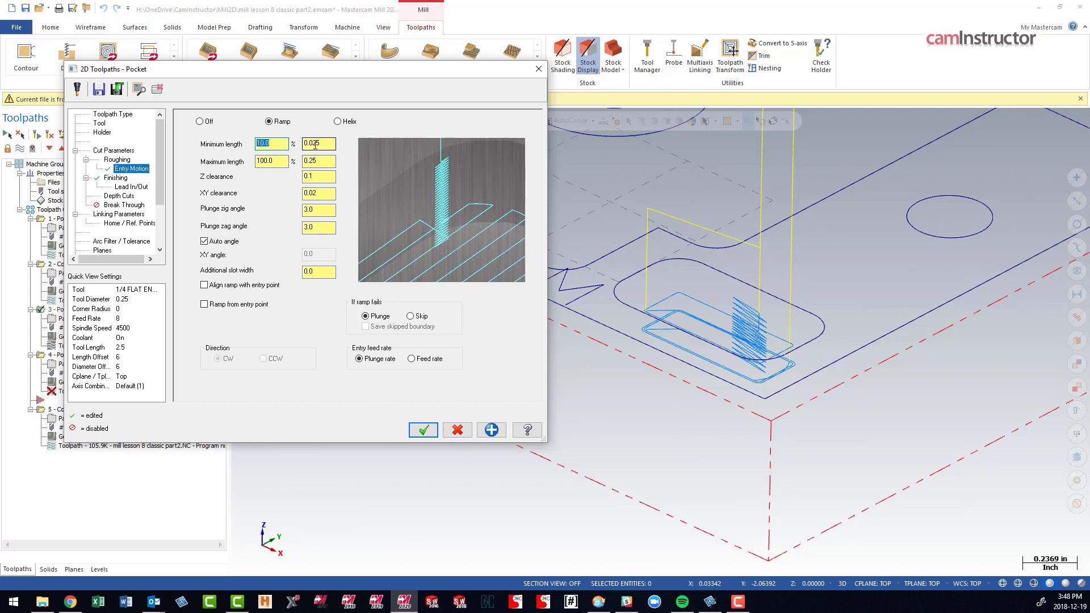
left_click(287, 161)
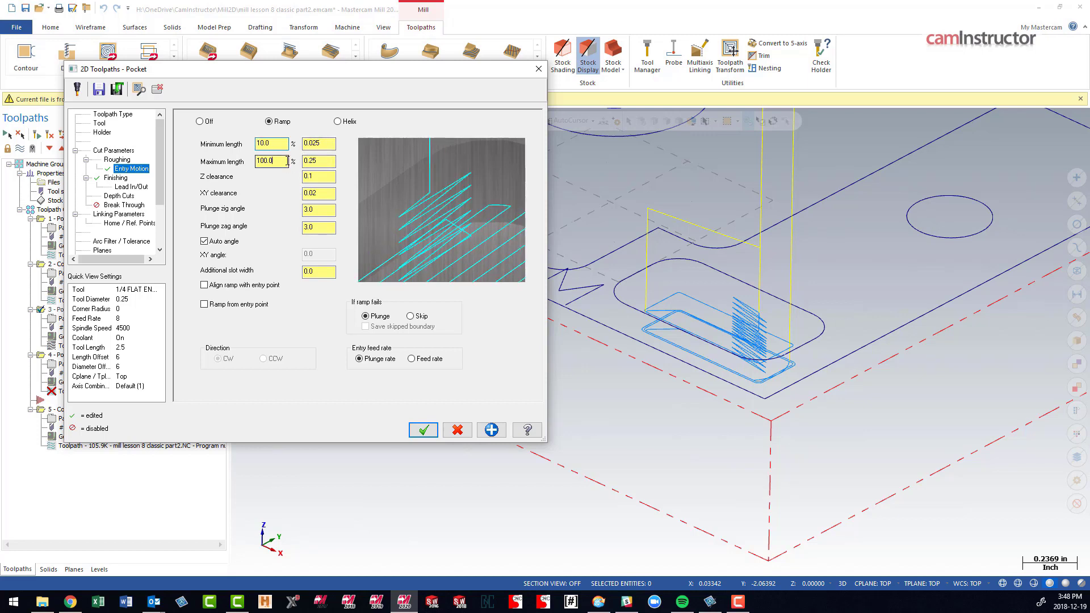
double_click(287, 161)
- Set If ramp fails to Skip instead of plunge and accept the pocket parameters
left_click(278, 147)
double_click(278, 147)
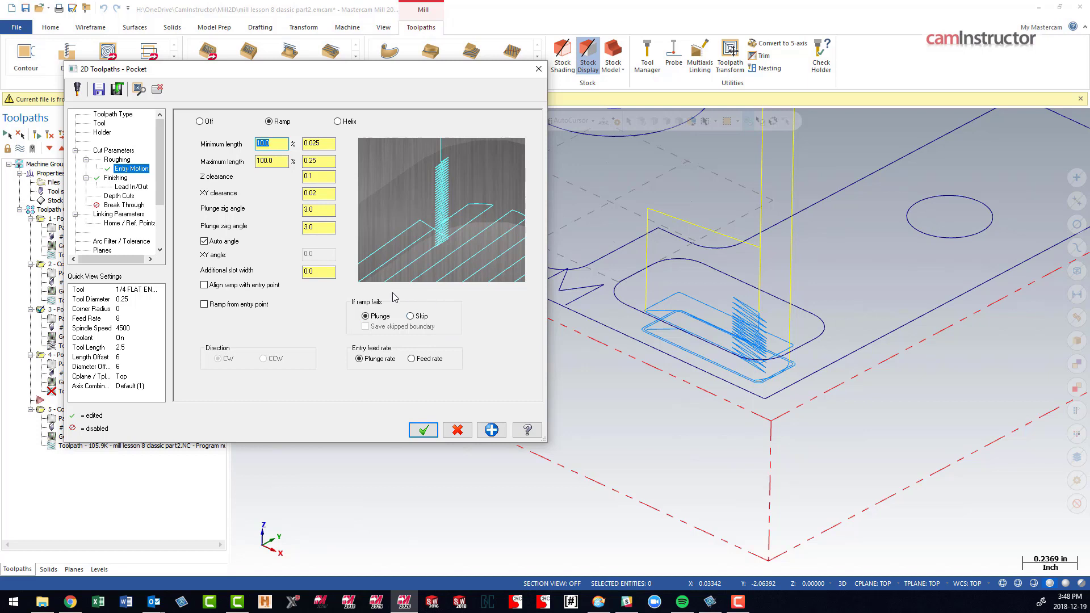
left_click(419, 317)
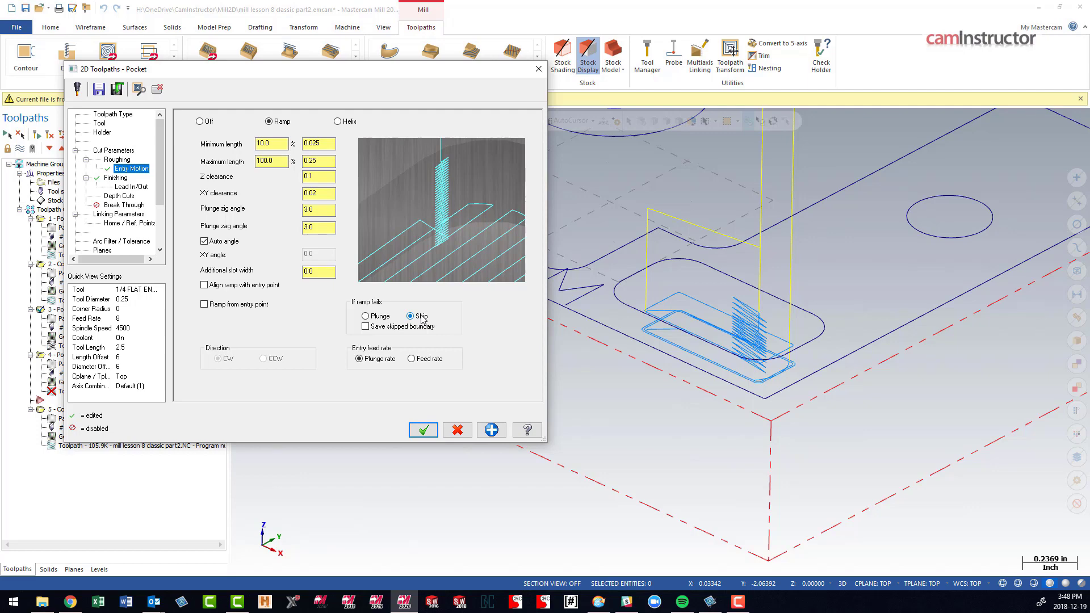
left_click(424, 430)
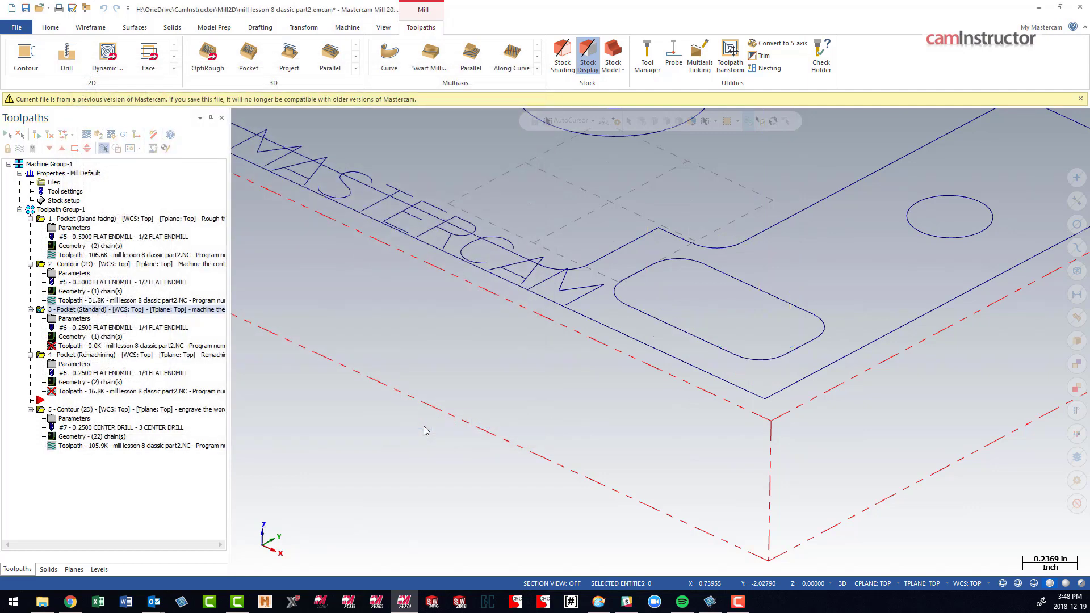